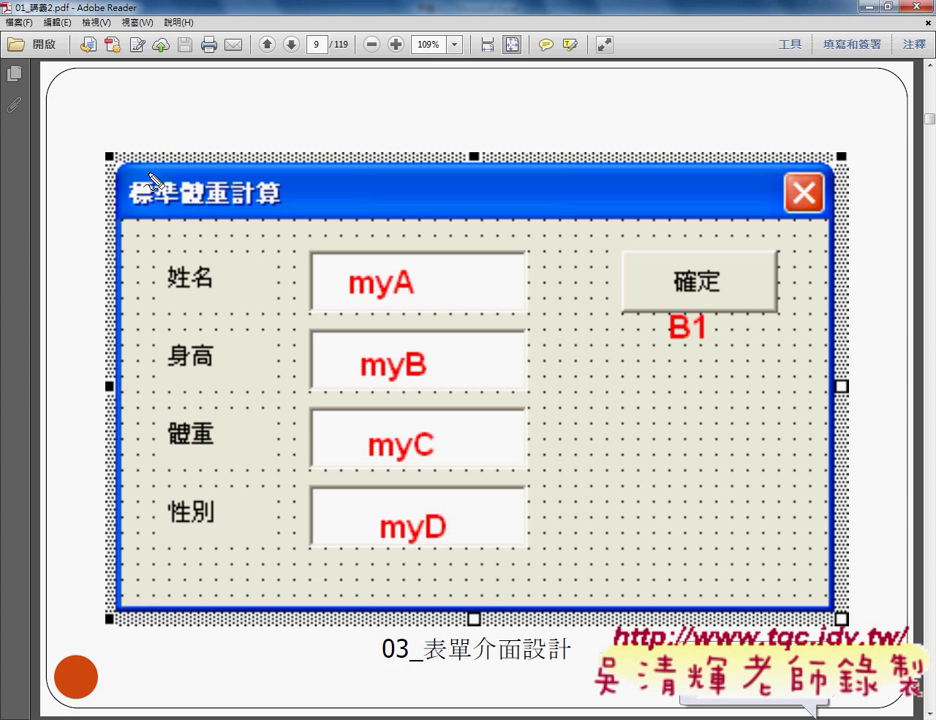
# - Draw a red arrow to the form corner, circle the 標準體重計算 title, and box the 姓名 and 身高 labels
pyautogui.moveTo(113, 117); pyautogui.dragTo(174, 153)
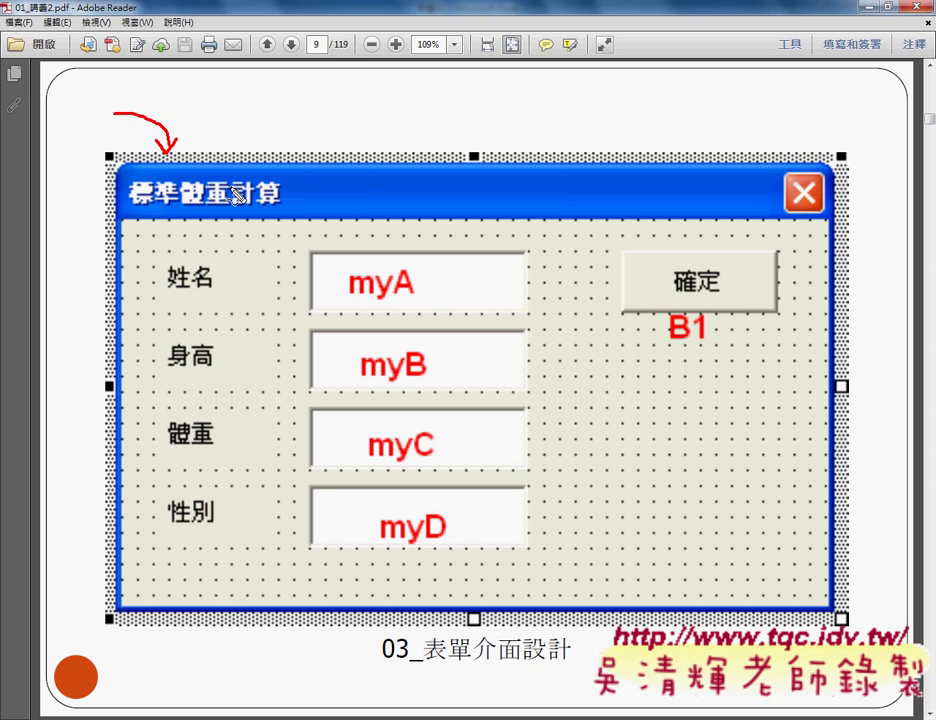
pyautogui.moveTo(238, 212)
pyautogui.mouseDown()
pyautogui.moveTo(142, 212)
pyautogui.moveTo(132, 185)
pyautogui.moveTo(290, 190)
pyautogui.moveTo(259, 209)
pyautogui.mouseUp()
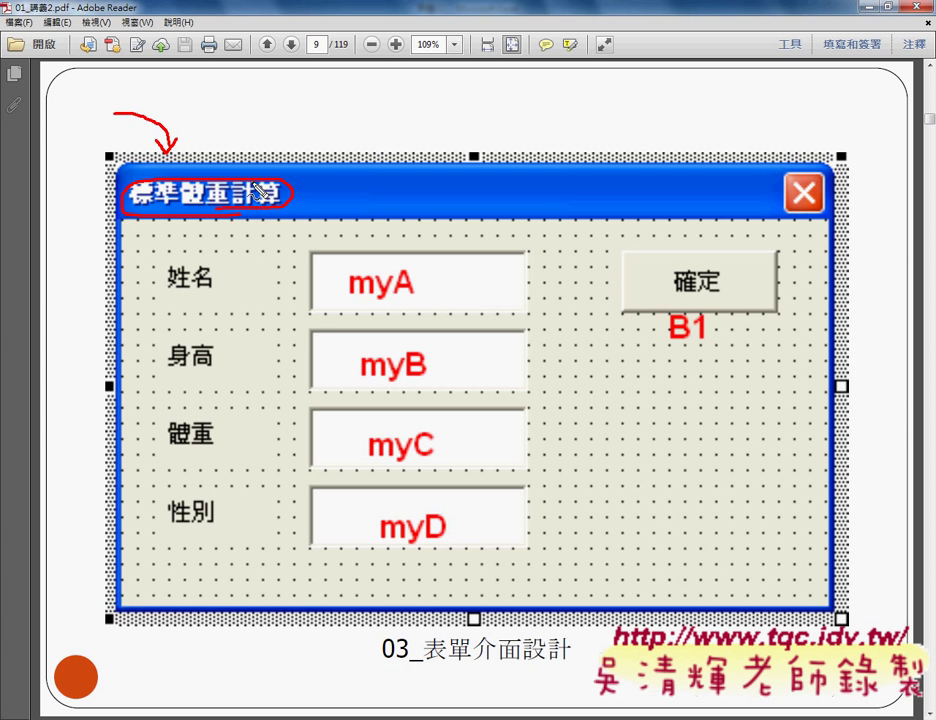
pyautogui.moveTo(157, 260)
pyautogui.mouseDown()
pyautogui.moveTo(155, 300)
pyautogui.moveTo(268, 285)
pyautogui.moveTo(267, 294)
pyautogui.mouseUp()
pyautogui.moveTo(180, 305); pyautogui.dragTo(257, 307)
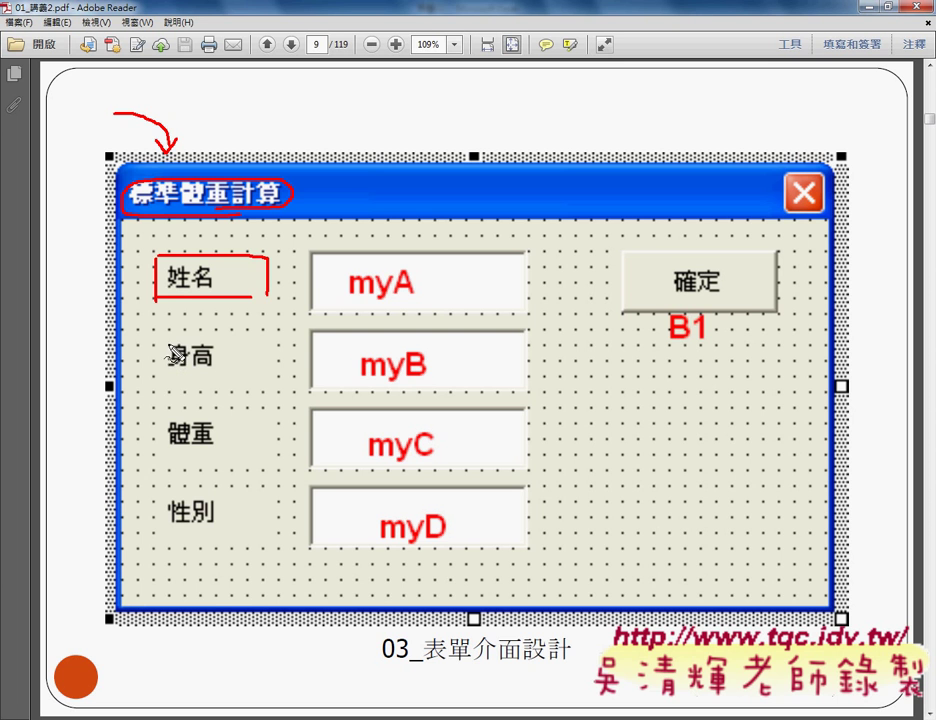
pyautogui.moveTo(166, 326)
pyautogui.mouseDown()
pyautogui.moveTo(165, 378)
pyautogui.moveTo(272, 327)
pyautogui.moveTo(268, 370)
pyautogui.mouseUp()
pyautogui.moveTo(175, 370); pyautogui.dragTo(245, 371)
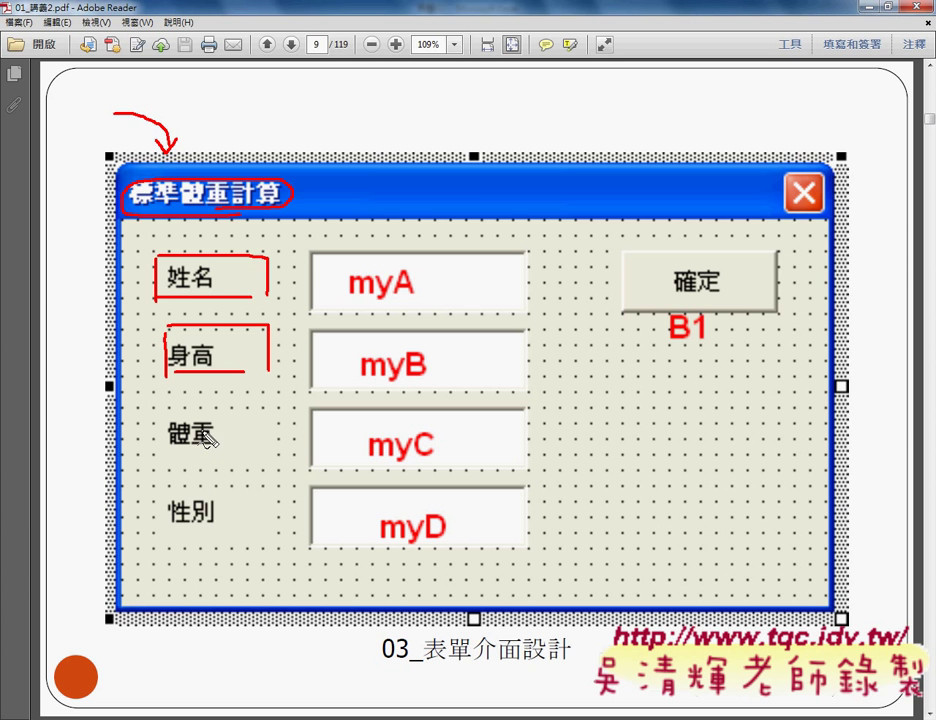
# - Box the 體重 and 性別 labels in red
pyautogui.moveTo(162, 415); pyautogui.dragTo(162, 458)
pyautogui.moveTo(165, 418)
pyautogui.mouseDown()
pyautogui.moveTo(265, 420)
pyautogui.moveTo(262, 465)
pyautogui.mouseUp()
pyautogui.moveTo(185, 463); pyautogui.dragTo(235, 463)
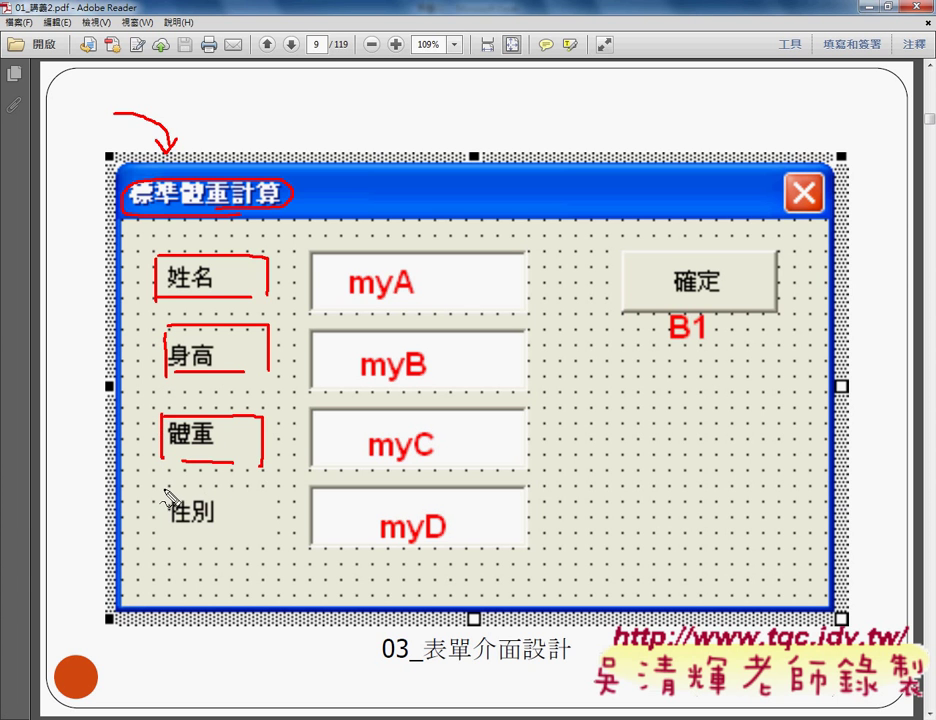
pyautogui.moveTo(163, 490)
pyautogui.mouseDown()
pyautogui.moveTo(163, 527)
pyautogui.moveTo(258, 492)
pyautogui.mouseUp()
pyautogui.moveTo(258, 492); pyautogui.dragTo(258, 535)
pyautogui.moveTo(185, 535); pyautogui.dragTo(262, 535)
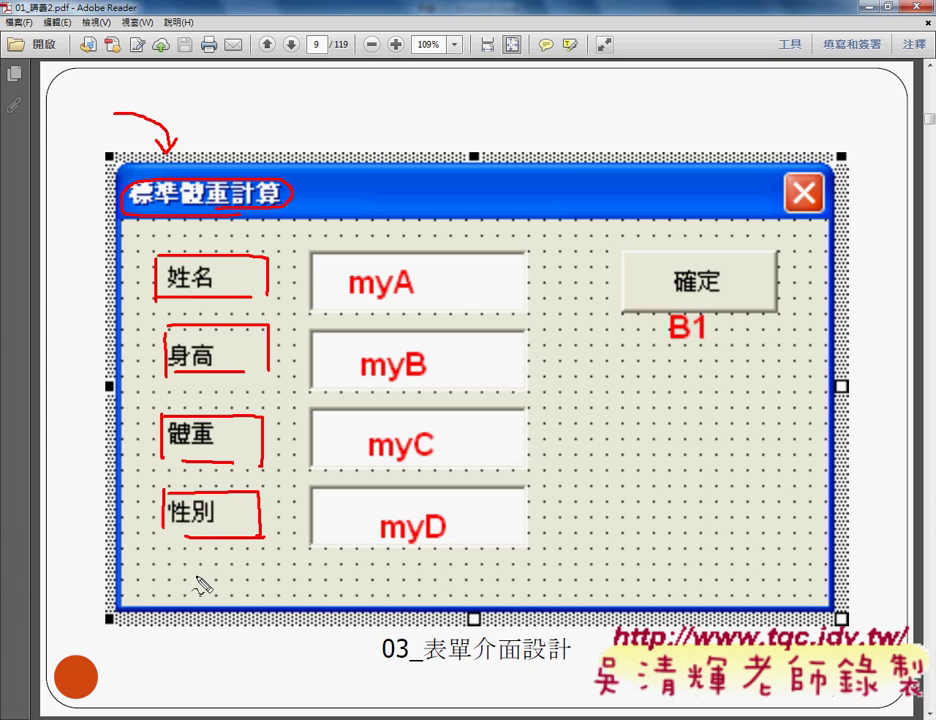
# - Draw two red boxes in the empty bottom-row slots below 性別
pyautogui.moveTo(169, 572); pyautogui.dragTo(169, 622)
pyautogui.moveTo(170, 580)
pyautogui.mouseDown()
pyautogui.moveTo(237, 580)
pyautogui.moveTo(268, 625)
pyautogui.mouseUp()
pyautogui.moveTo(175, 627); pyautogui.dragTo(268, 627)
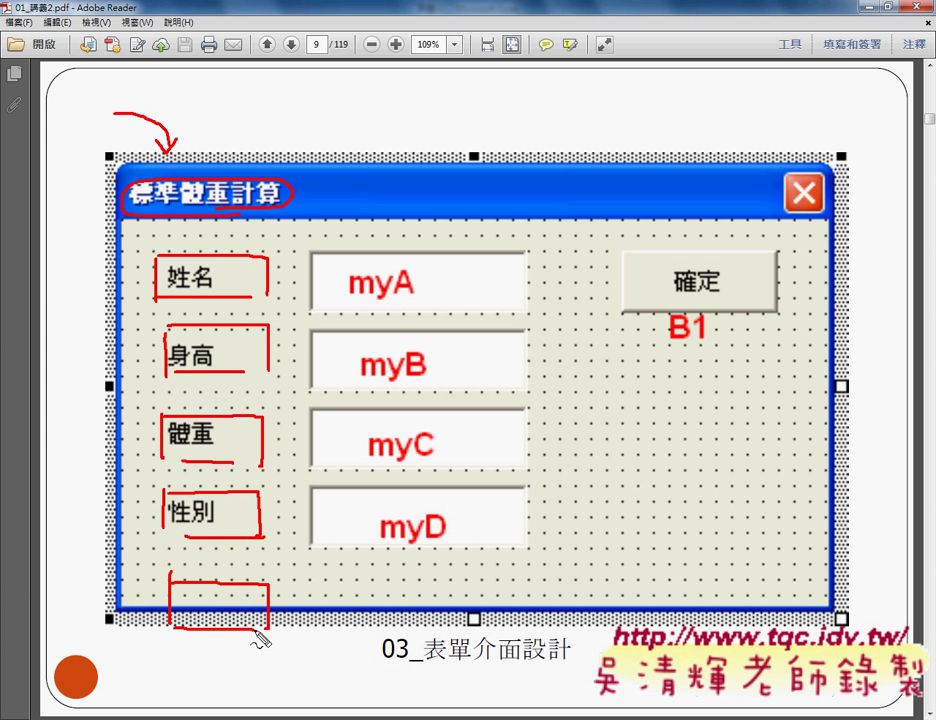
pyautogui.moveTo(315, 582)
pyautogui.mouseDown()
pyautogui.moveTo(315, 627)
pyautogui.moveTo(524, 580)
pyautogui.moveTo(525, 625)
pyautogui.mouseUp()
pyautogui.moveTo(326, 632); pyautogui.dragTo(527, 632)
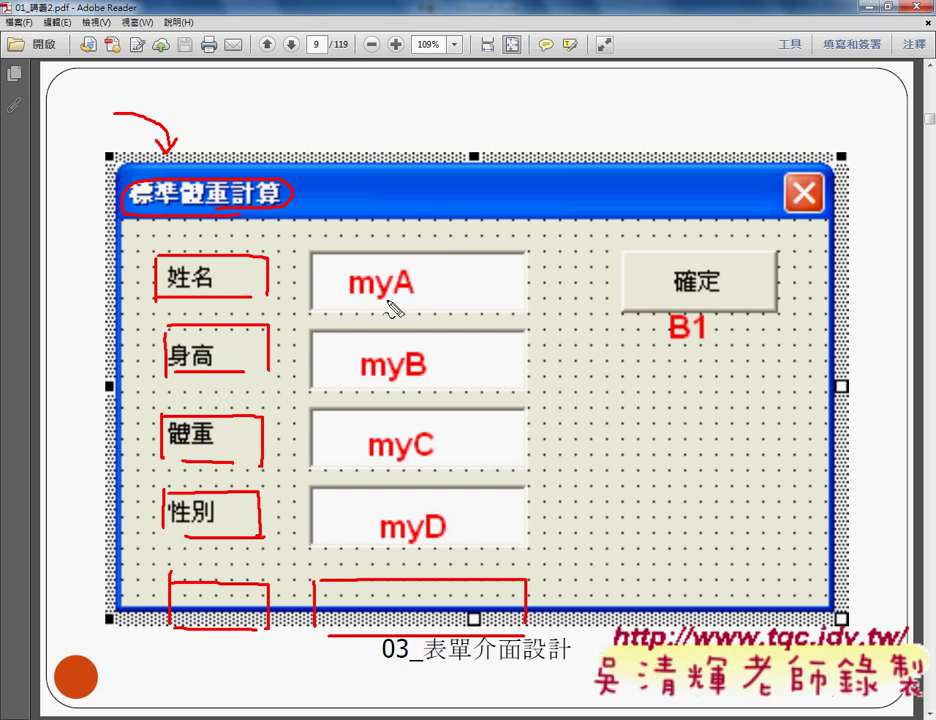
# - Draw a red arrow at the myA field and bracket the 確定 button
pyautogui.moveTo(428, 206); pyautogui.dragTo(448, 250)
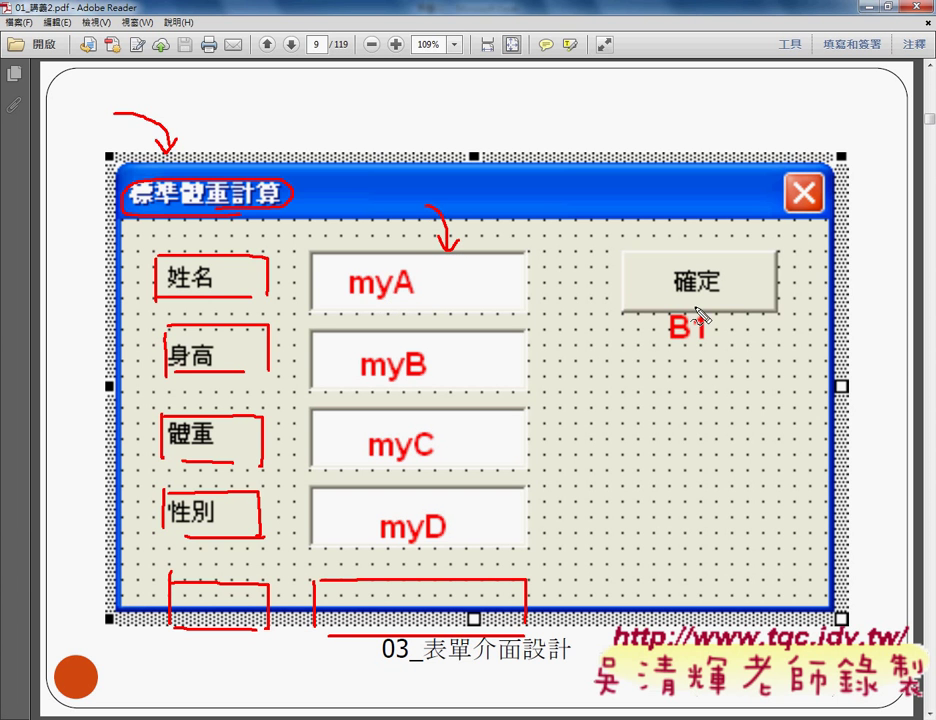
pyautogui.moveTo(640, 255); pyautogui.dragTo(634, 305)
pyautogui.moveTo(764, 252); pyautogui.dragTo(770, 294)
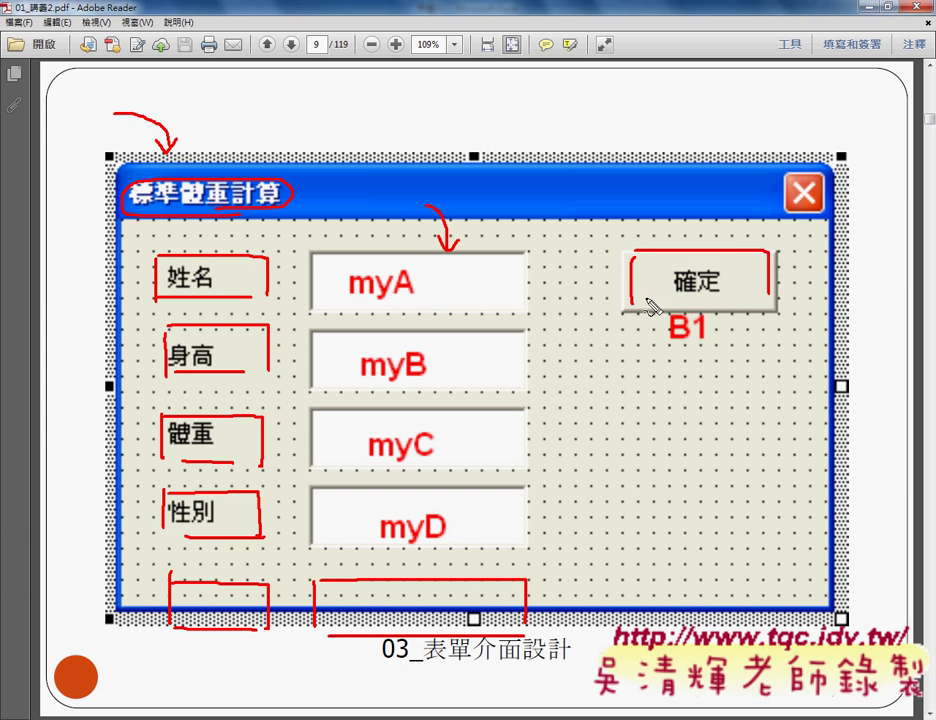
# - Draw a box below B1 labelled B2 and underline the 'my' prefix of myA
pyautogui.moveTo(633, 362)
pyautogui.mouseDown()
pyautogui.moveTo(633, 408)
pyautogui.moveTo(762, 359)
pyautogui.moveTo(772, 418)
pyautogui.mouseUp()
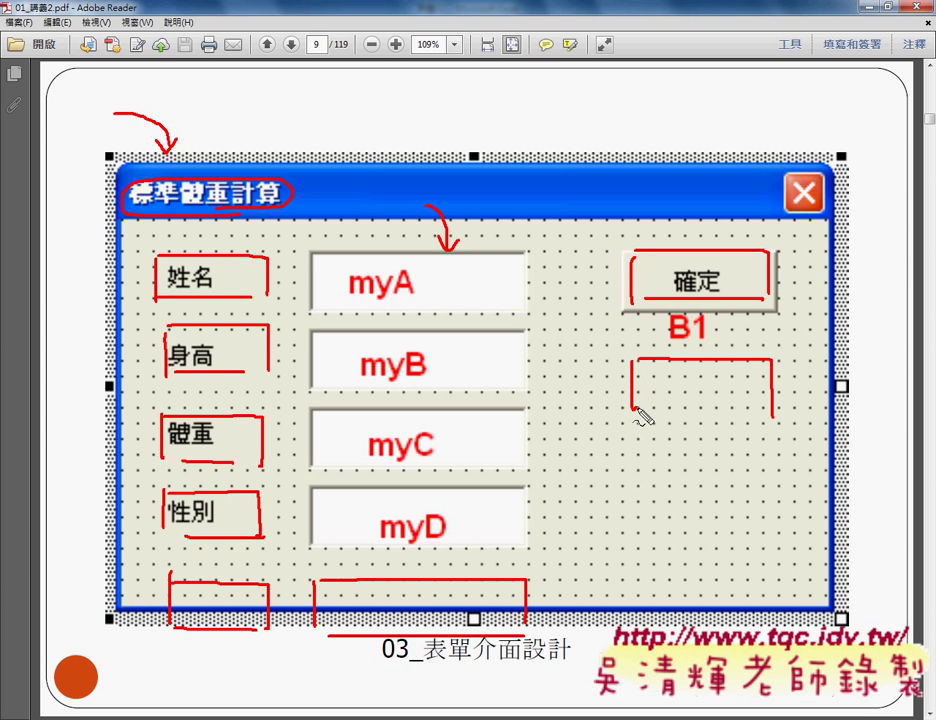
pyautogui.moveTo(640, 415); pyautogui.dragTo(770, 418)
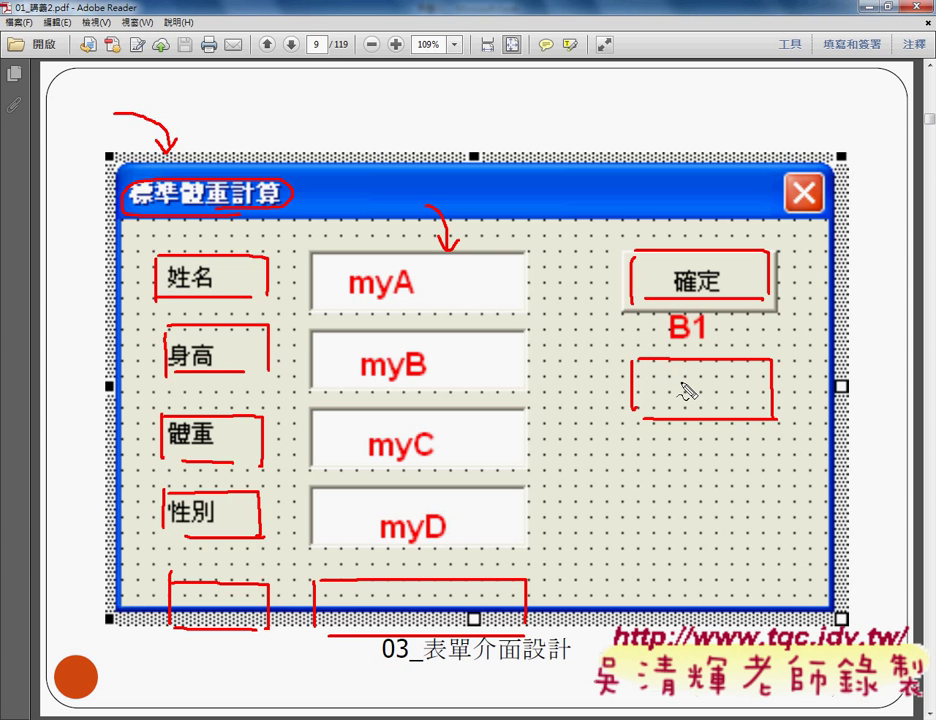
pyautogui.moveTo(681, 390)
pyautogui.mouseDown()
pyautogui.moveTo(706, 409)
pyautogui.moveTo(682, 413)
pyautogui.moveTo(737, 417)
pyautogui.mouseUp()
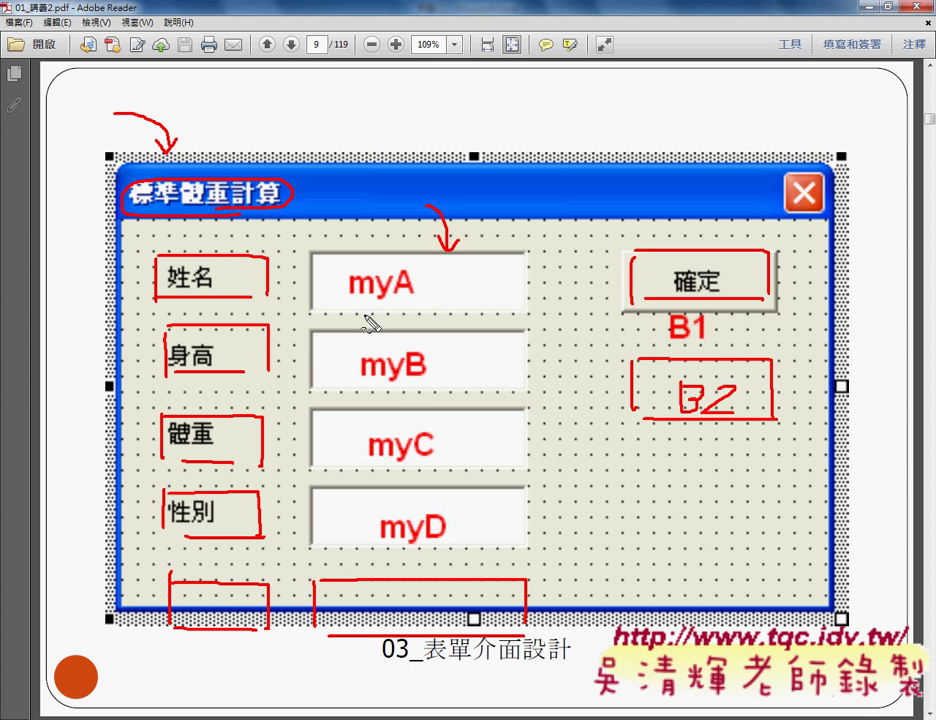
pyautogui.moveTo(351, 300); pyautogui.dragTo(384, 302)
# - Clear the annotations, maximize the VBA editor, and move the toolbox beside the UserForm
pyautogui.press('e')
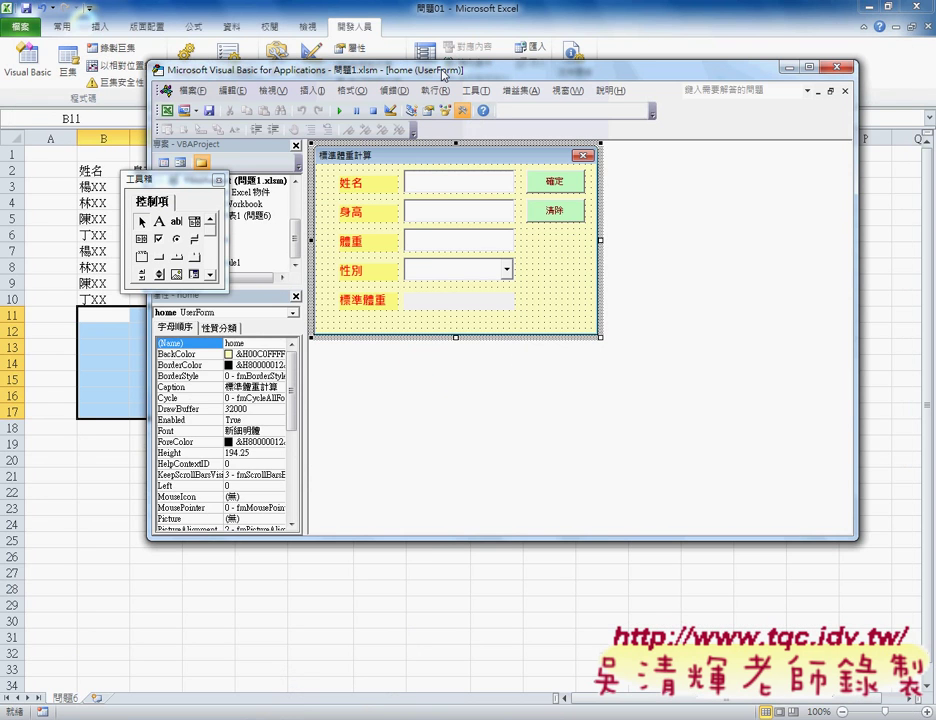
pyautogui.doubleClick(445, 75)
pyautogui.moveTo(192, 184); pyautogui.dragTo(572, 140)
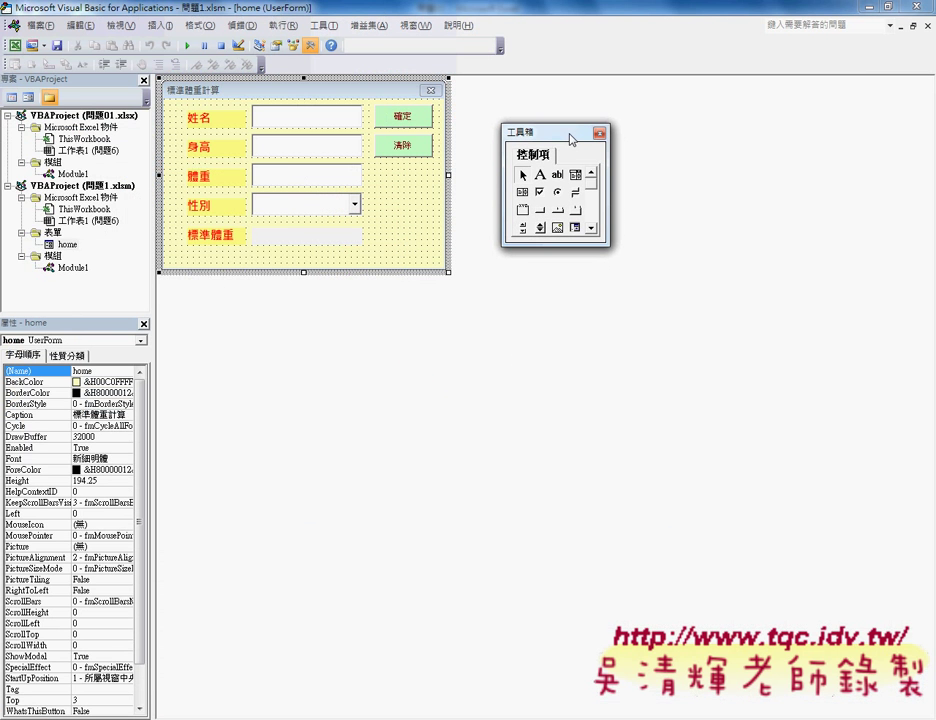
# - Collapse the 問題1.xlsm project and show Module1 of 問題01.xlsx in a maximized code window
pyautogui.click(8, 186)
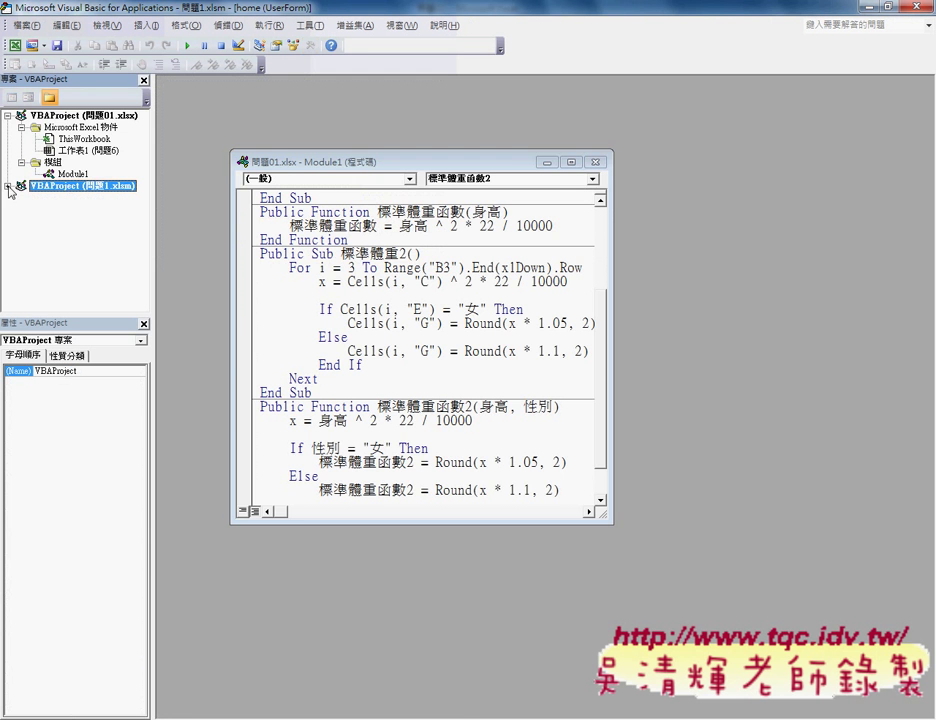
pyautogui.doubleClick(512, 164)
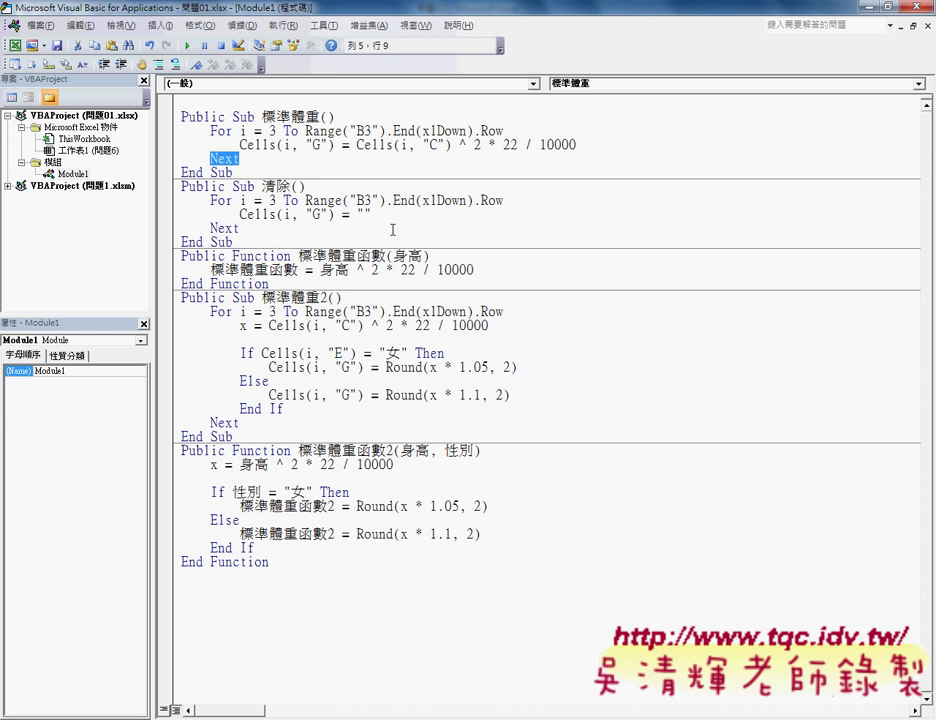
pyautogui.click(70, 174)
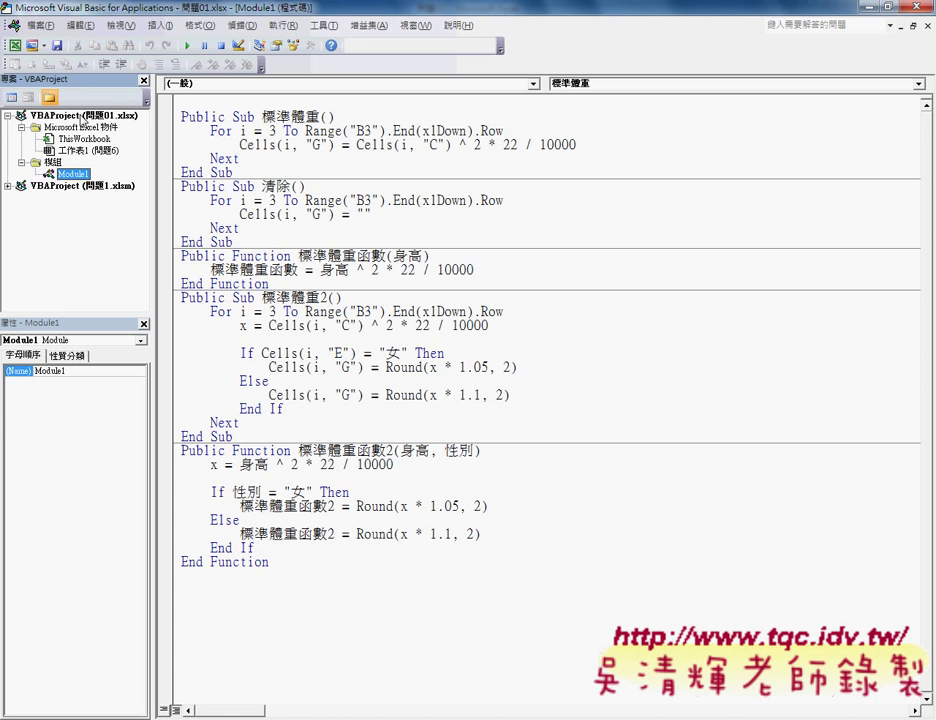
# - Insert a new UserForm into the 問題01.xlsx project and move the toolbox aside
pyautogui.rightClick(82, 118)
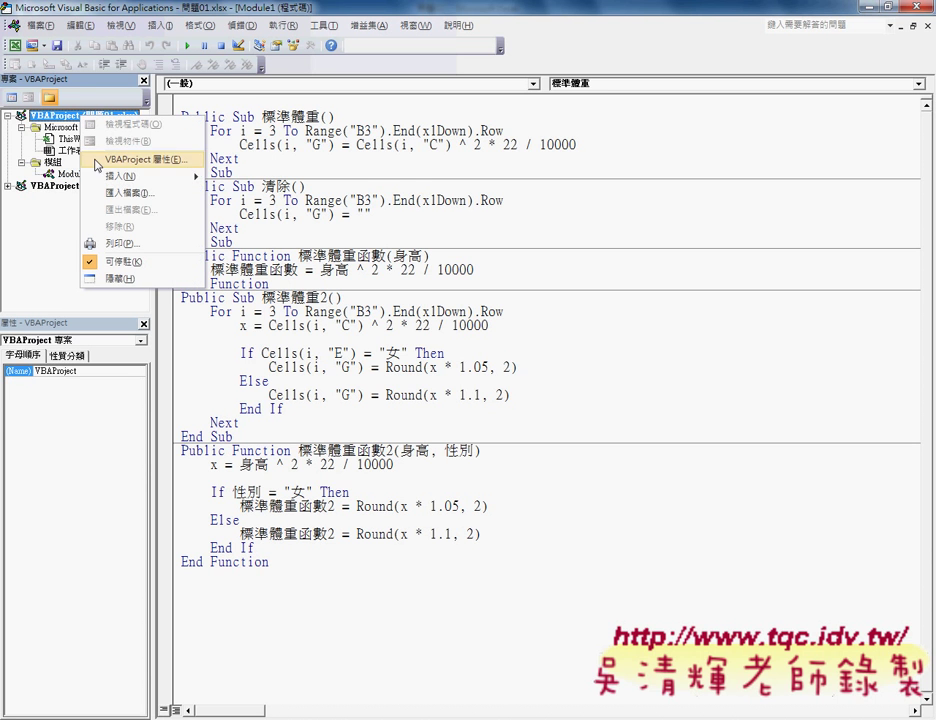
pyautogui.moveTo(122, 176)
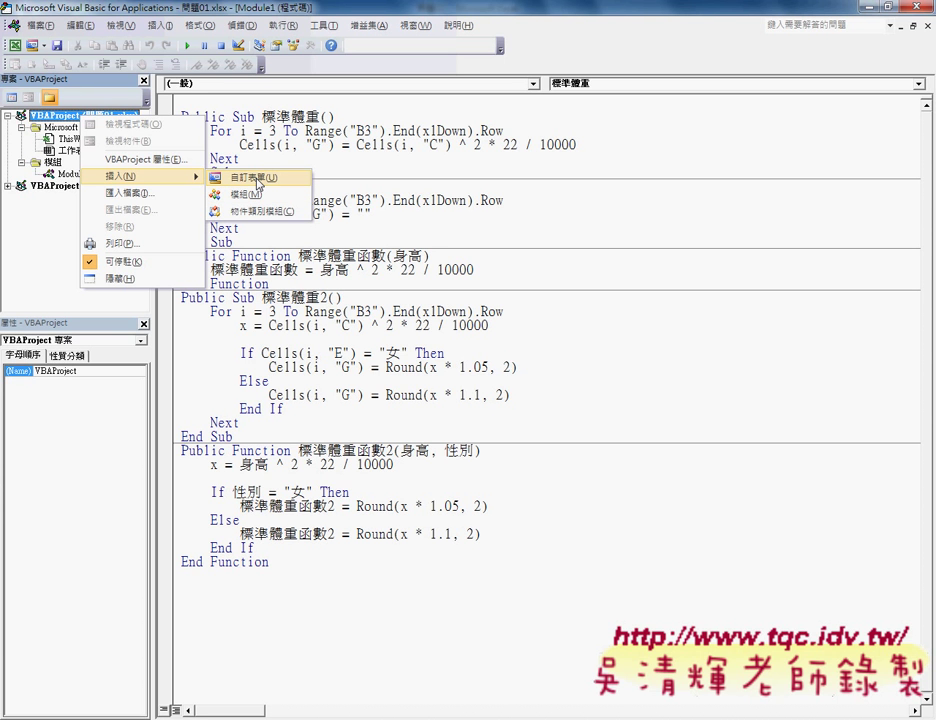
pyautogui.click(257, 180)
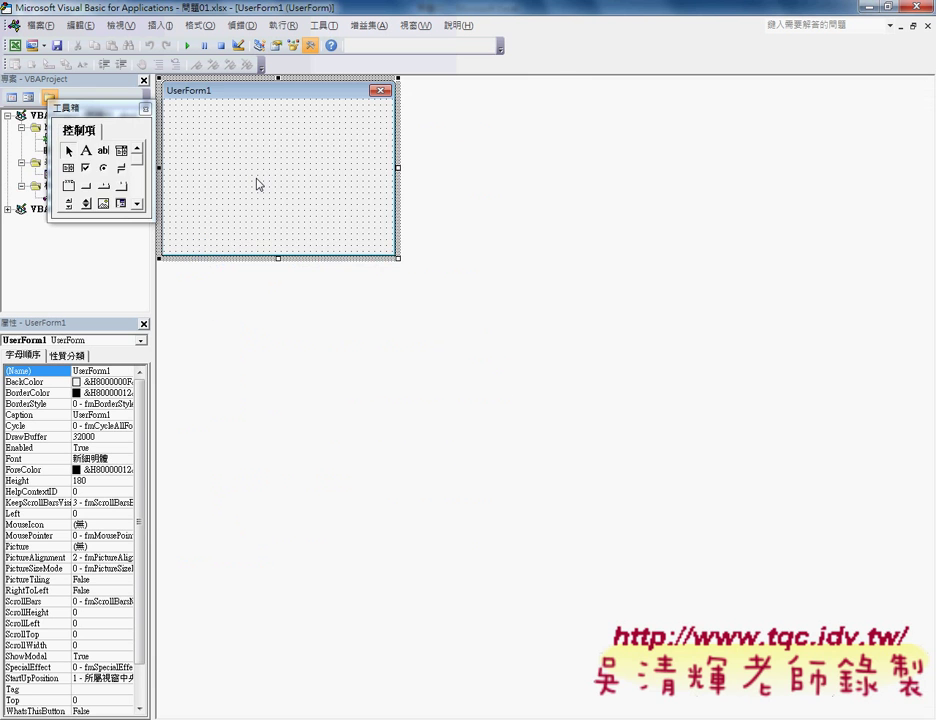
pyautogui.moveTo(100, 108); pyautogui.dragTo(515, 115)
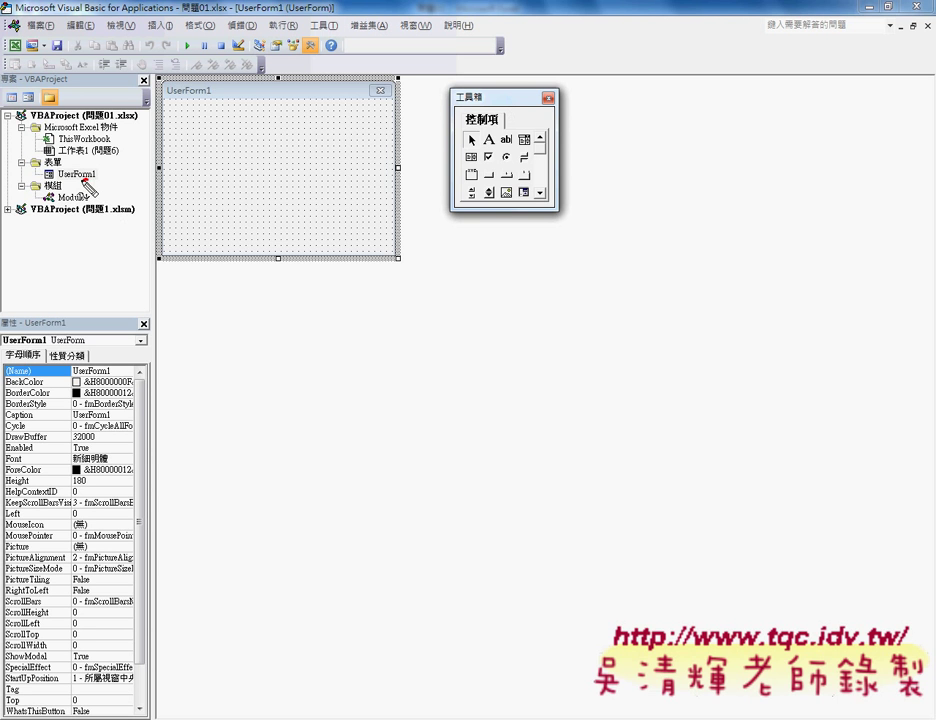
# - Mark the new UserForm1 and its blank form with red annotations, then clear them
pyautogui.moveTo(88, 177)
pyautogui.mouseDown()
pyautogui.moveTo(60, 184)
pyautogui.moveTo(100, 170)
pyautogui.mouseUp()
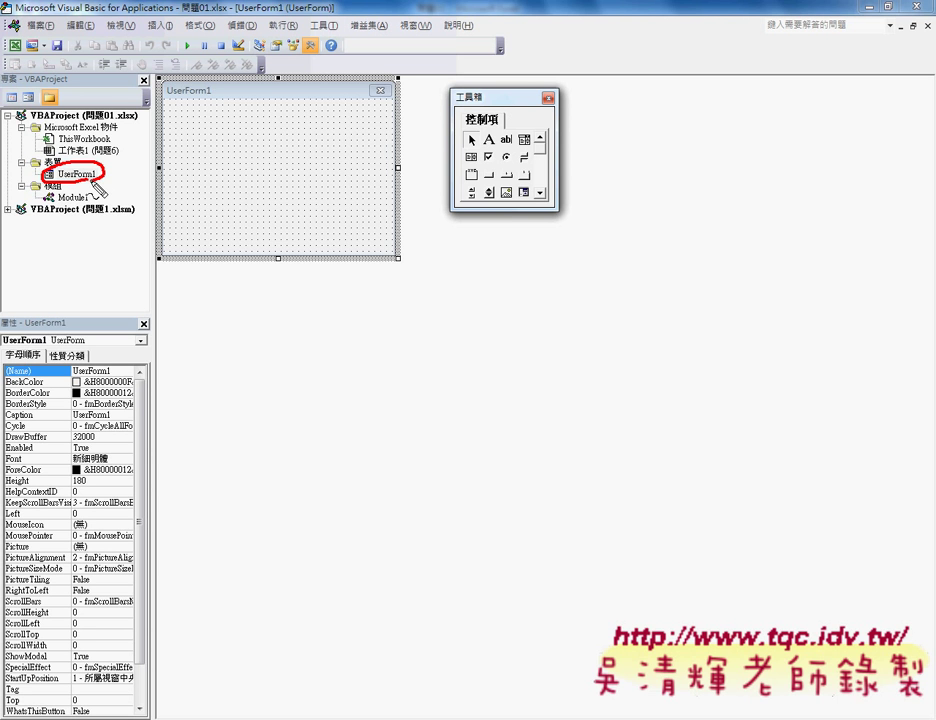
pyautogui.moveTo(385, 52)
pyautogui.mouseDown()
pyautogui.moveTo(400, 244)
pyautogui.moveTo(172, 289)
pyautogui.moveTo(178, 42)
pyautogui.moveTo(330, 52)
pyautogui.mouseUp()
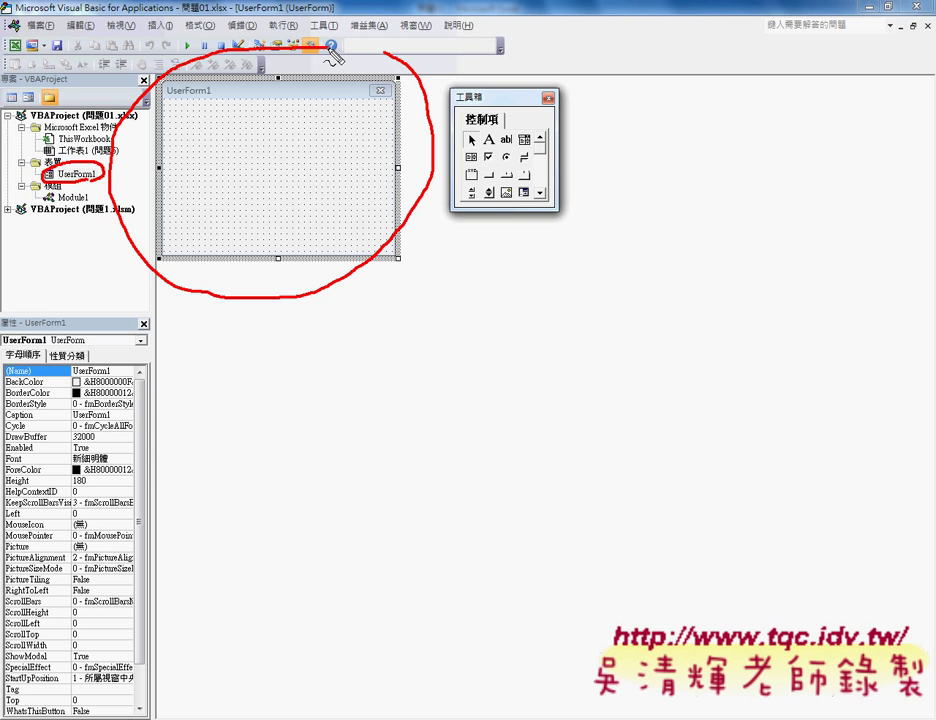
pyautogui.press('Escape')
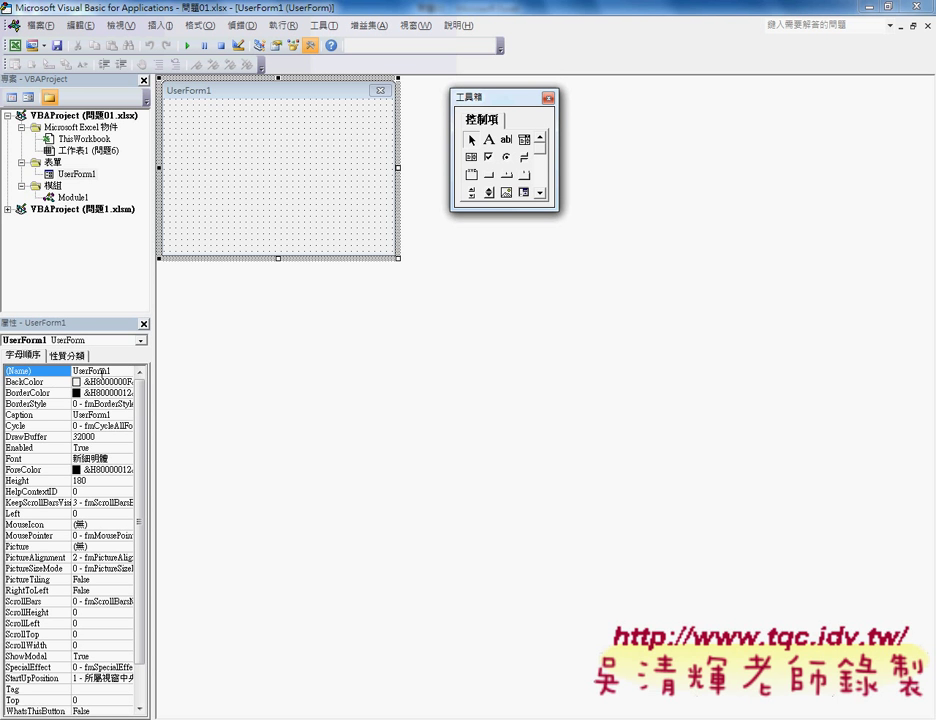
# - Change the form's (Name) property from UserForm1 to home
pyautogui.doubleClick(114, 371)
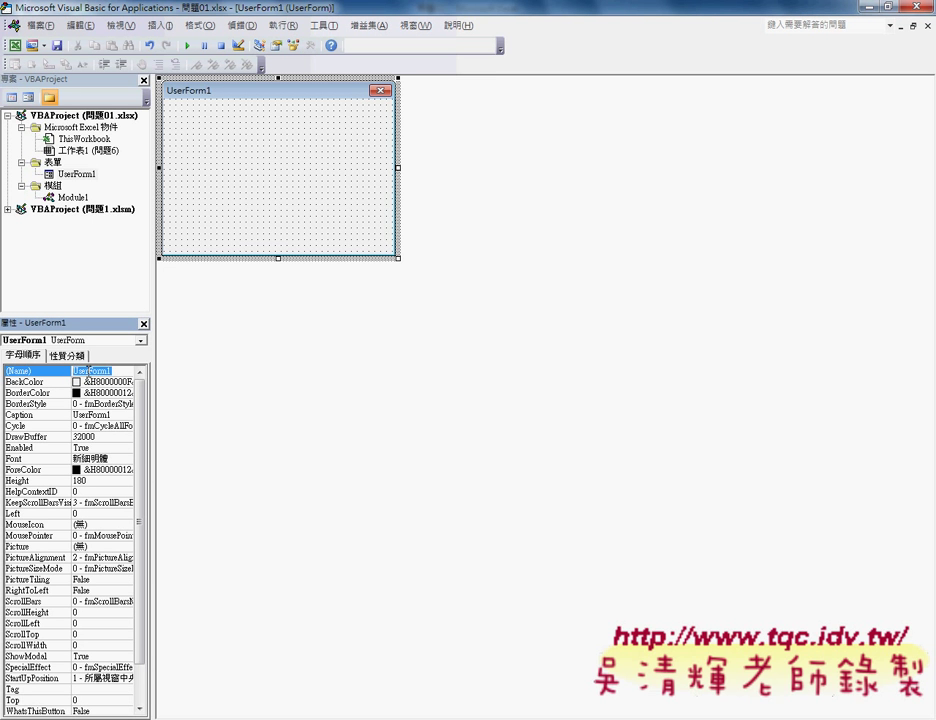
pyautogui.write('N')
pyautogui.press('Return')
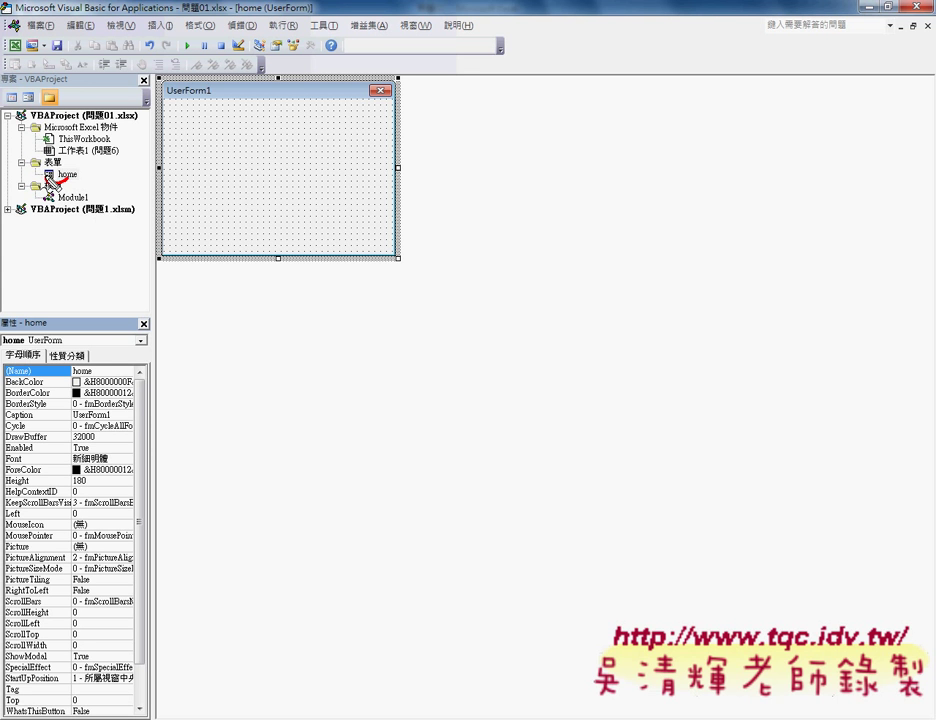
# - Circle and point an arrow at the renamed home form, then clear the annotations
pyautogui.moveTo(72, 182)
pyautogui.mouseDown()
pyautogui.moveTo(75, 163)
pyautogui.moveTo(70, 182)
pyautogui.mouseUp()
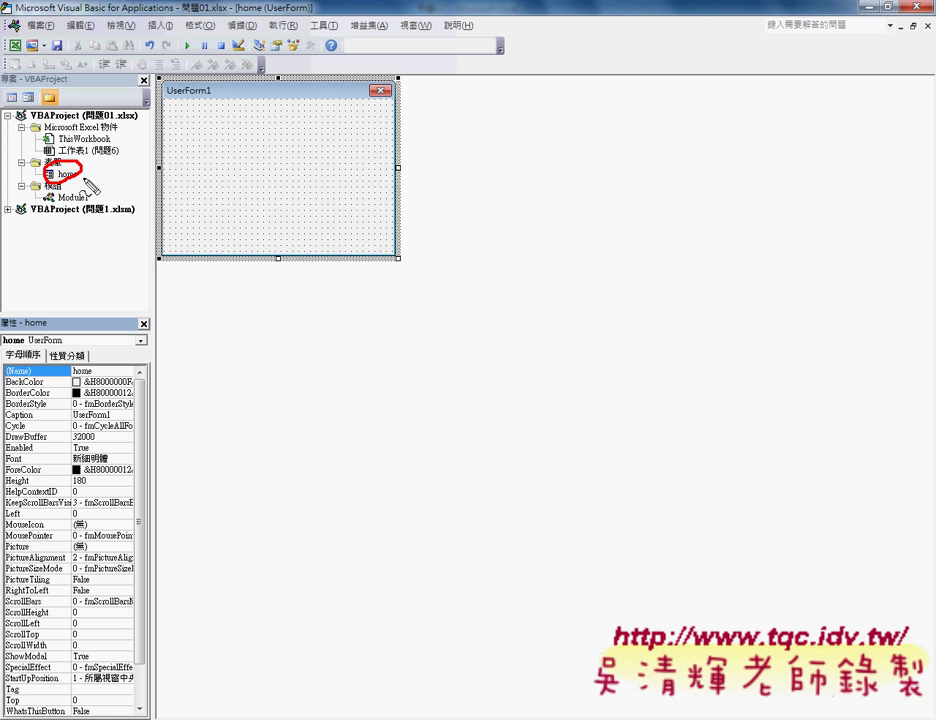
pyautogui.moveTo(172, 270)
pyautogui.mouseDown()
pyautogui.moveTo(85, 180)
pyautogui.moveTo(92, 199)
pyautogui.moveTo(102, 185)
pyautogui.mouseUp()
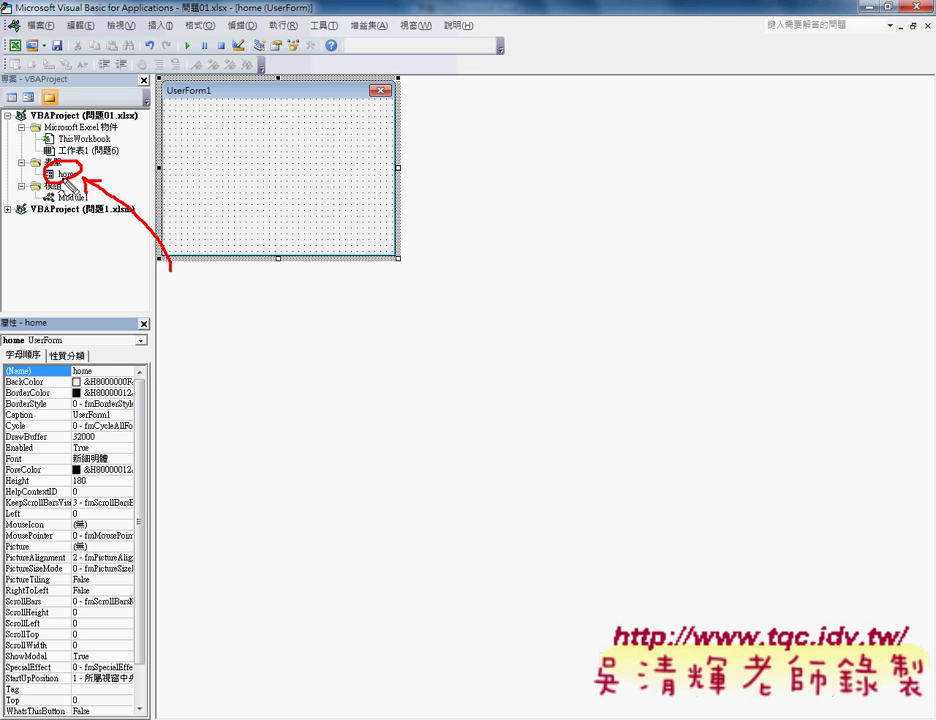
pyautogui.press('Escape')
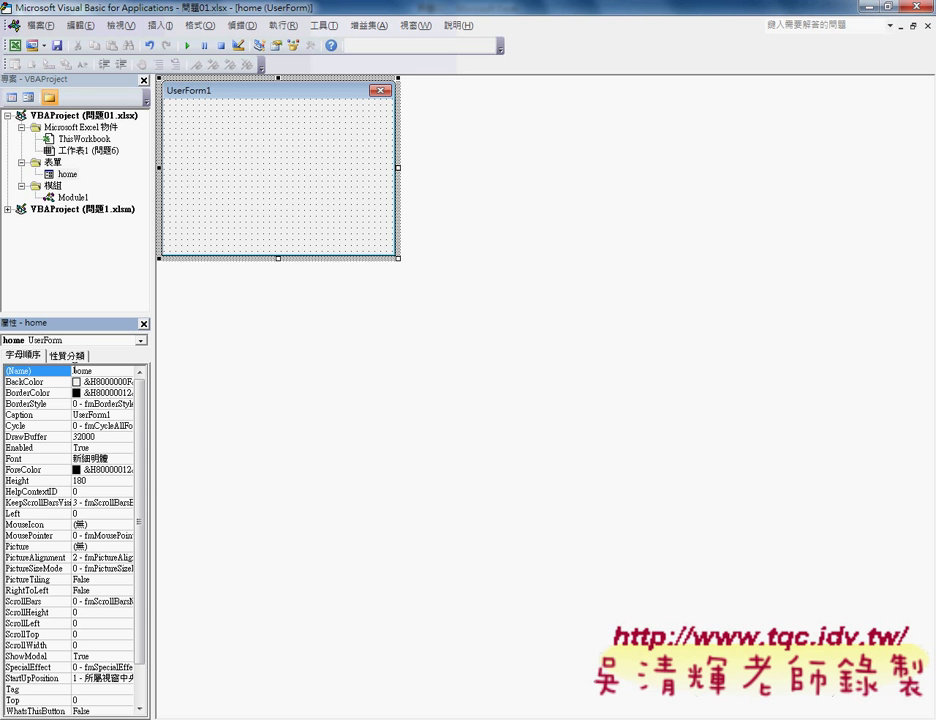
# - Replace the home form's Caption UserForm1 with 標準體重計算 and circle the property in red
pyautogui.click(20, 415)
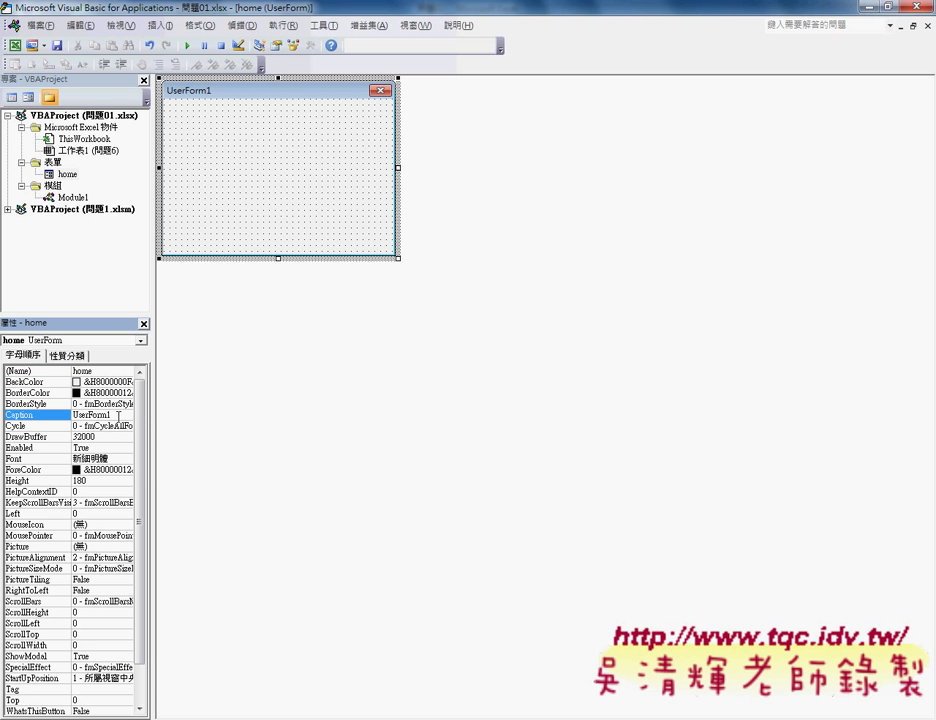
pyautogui.doubleClick(119, 416)
pyautogui.press('space')
pyautogui.press('6')
pyautogui.press('4')
pyautogui.write('標準體重計算')
pyautogui.press('Return')
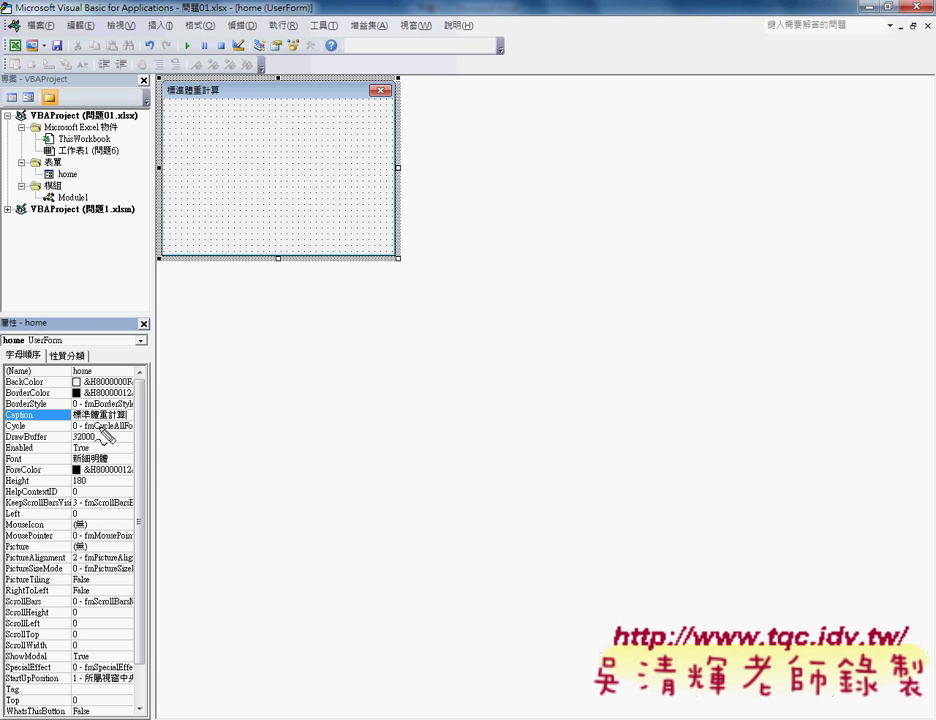
pyautogui.moveTo(38, 409); pyautogui.dragTo(34, 420)
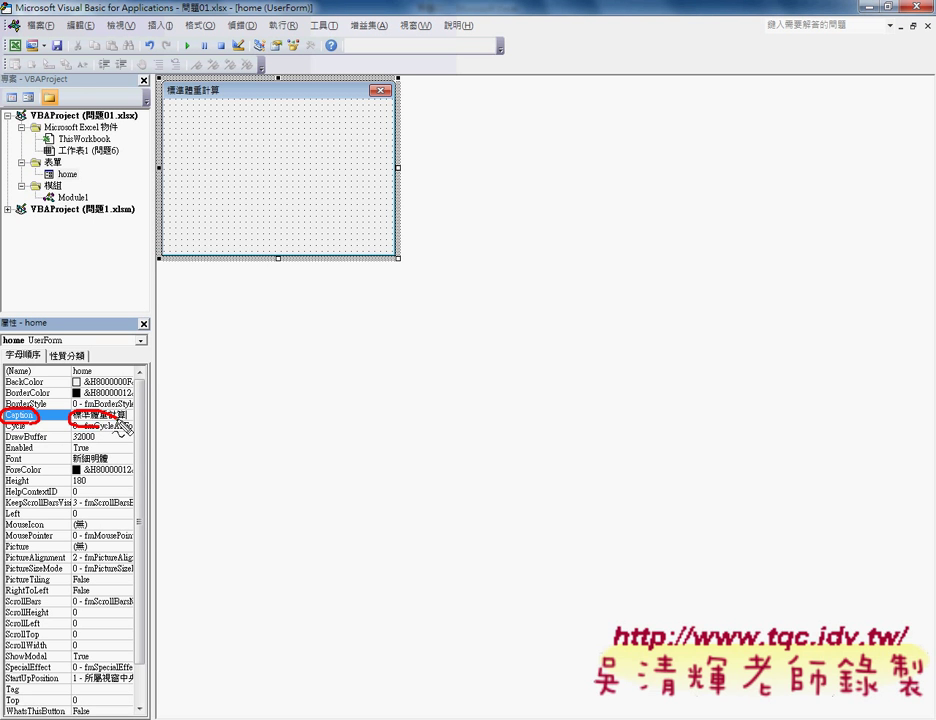